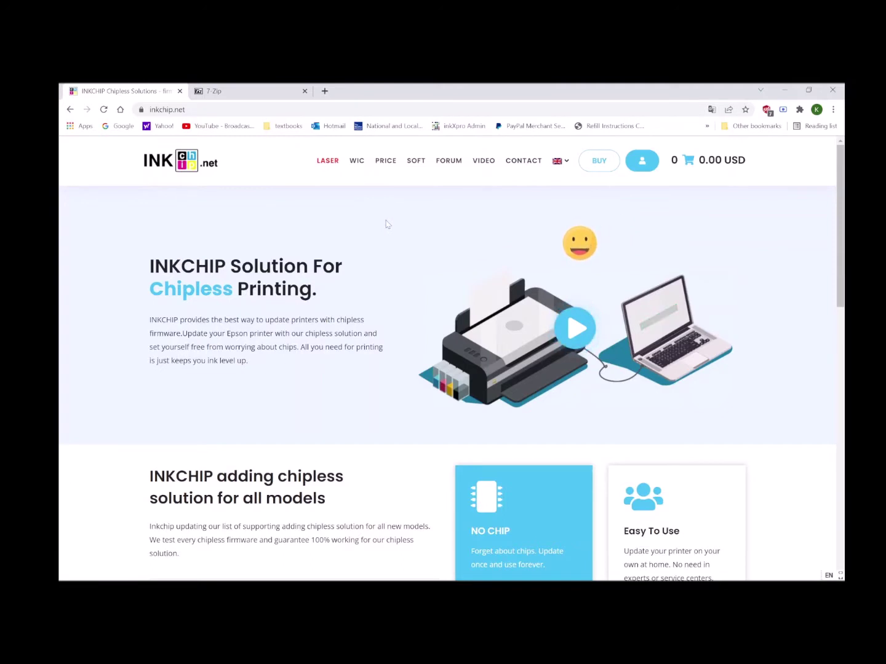
Step: Download the WF-7710/WF-7720 firmware archive from inkchip.net's SOFT page and copy it onto the desktop
click(417, 163)
scroll(397, 344, down, 10)
scroll(398, 344, down, 2)
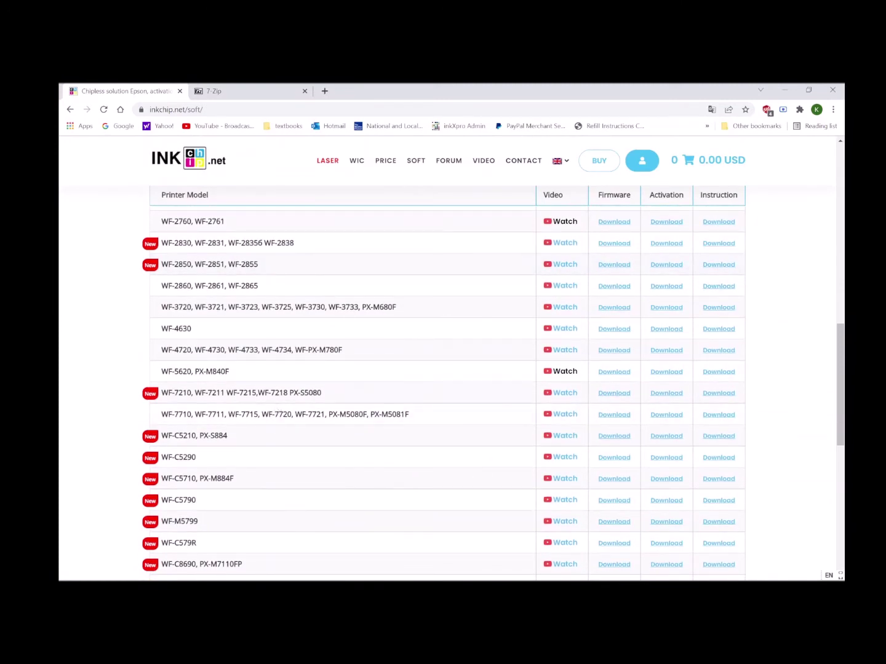
click(612, 416)
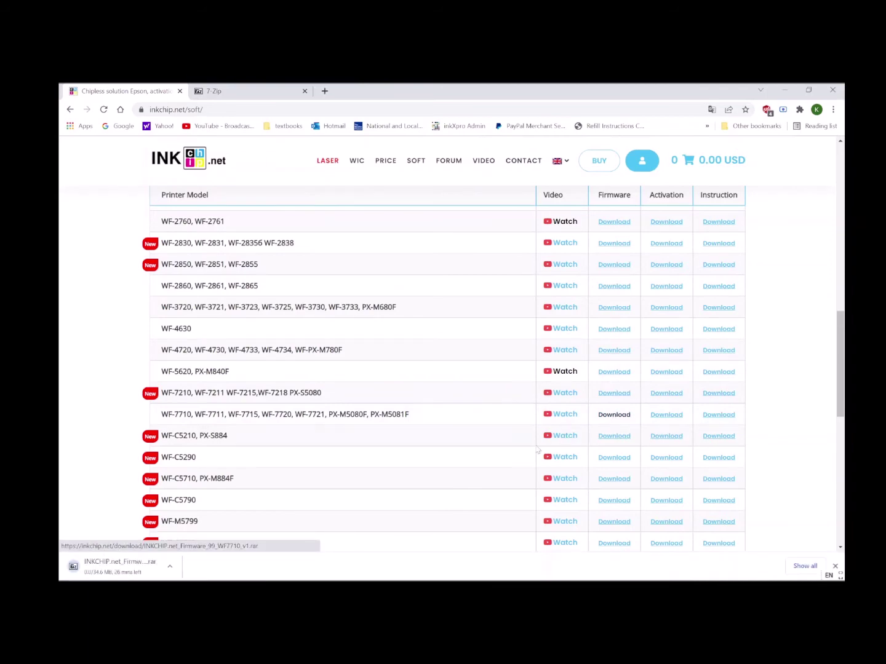
click(808, 90)
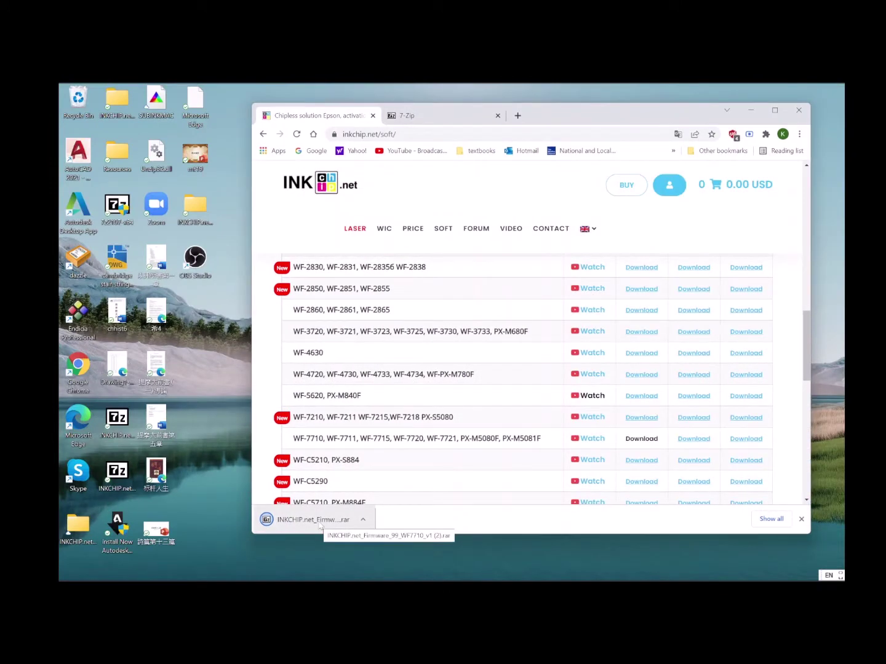
drag(318, 524, 207, 394)
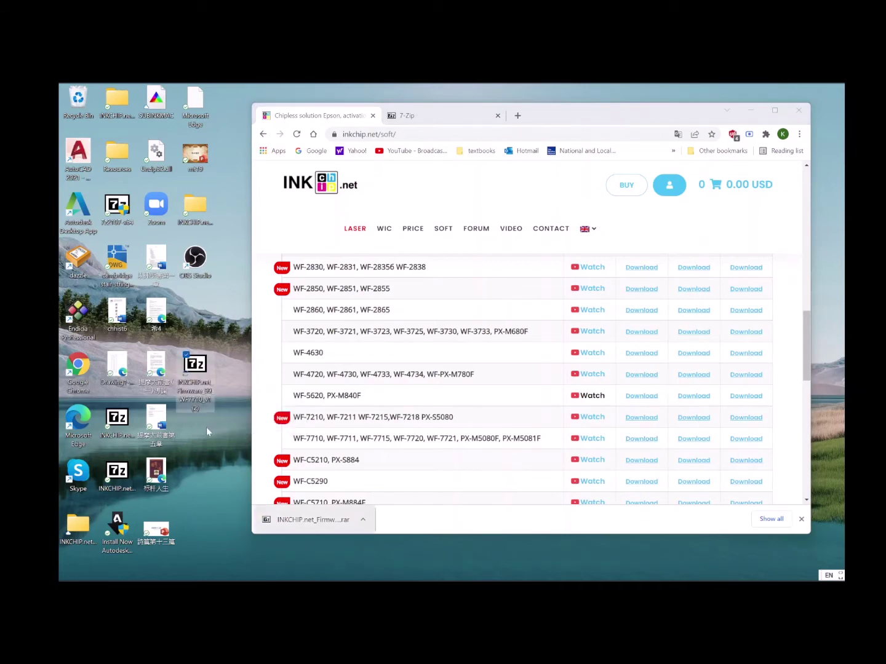
Step: Download the 64-bit 7-Zip 21.07 installer from 7-zip.org and install it into the default folder
click(410, 116)
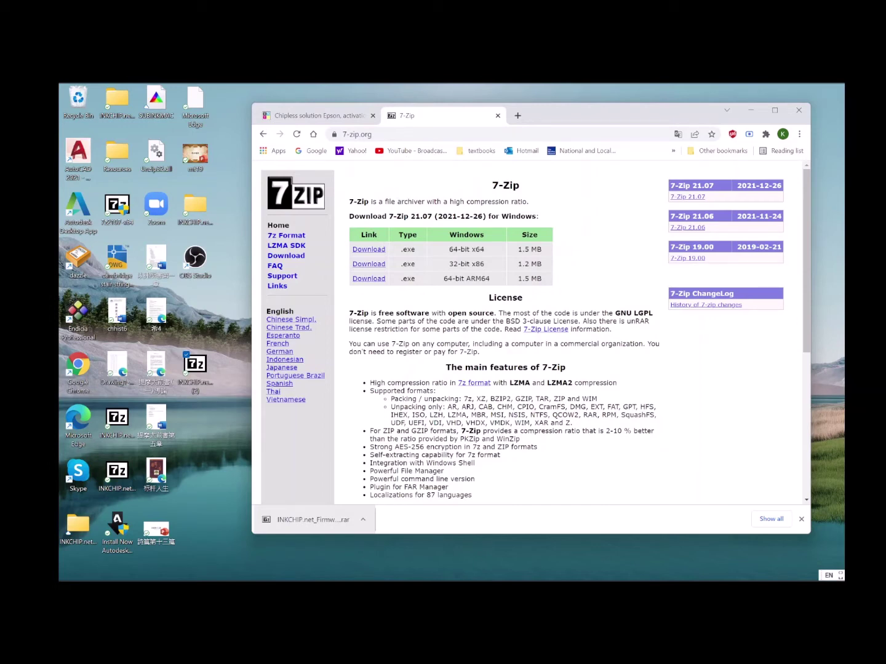
click(369, 250)
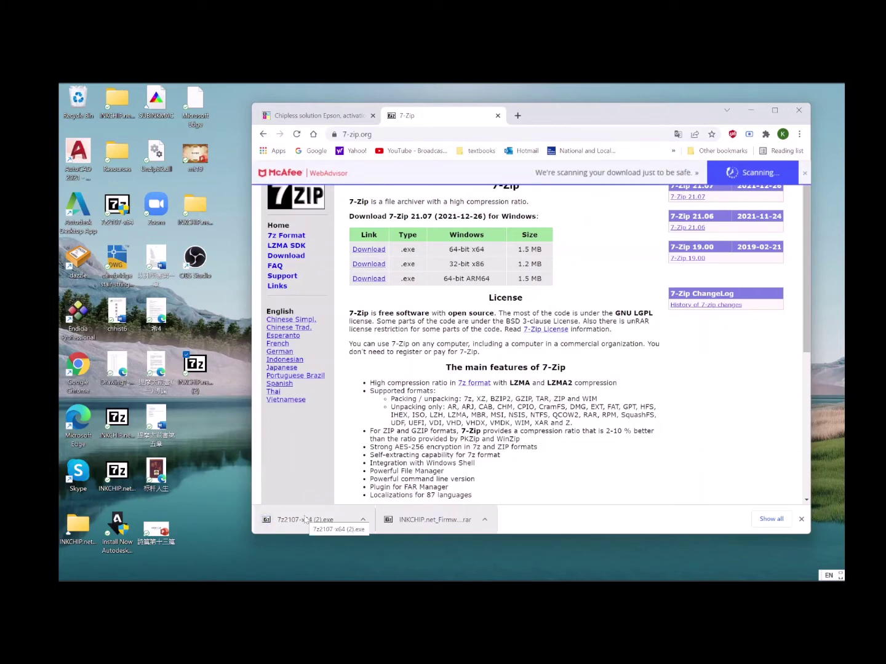
click(305, 520)
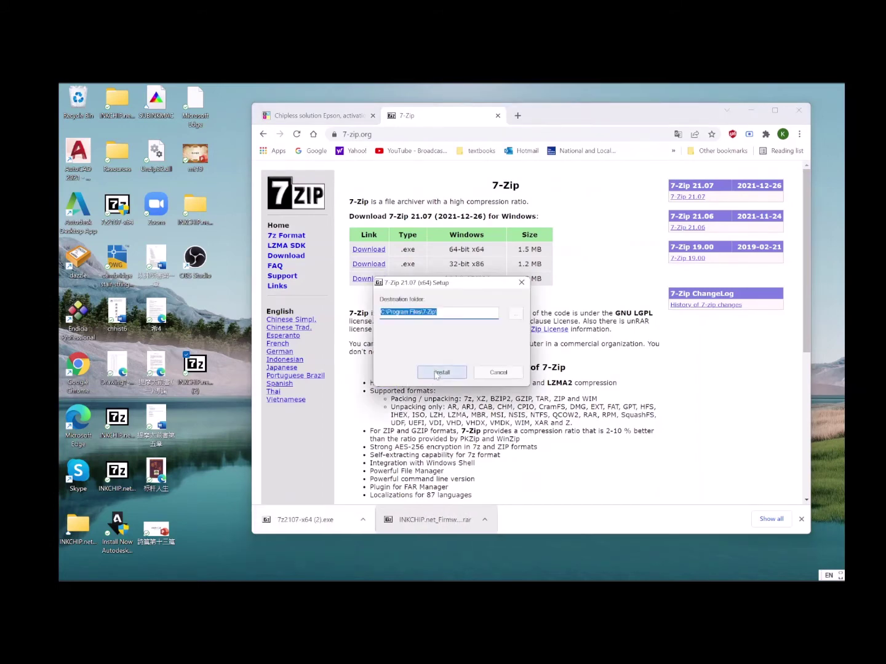
click(436, 373)
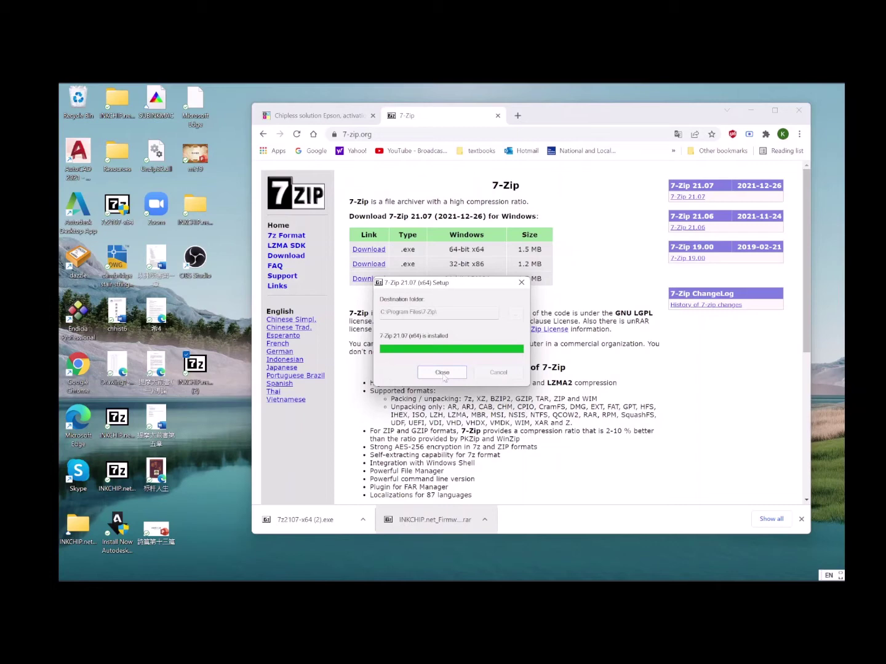
click(438, 373)
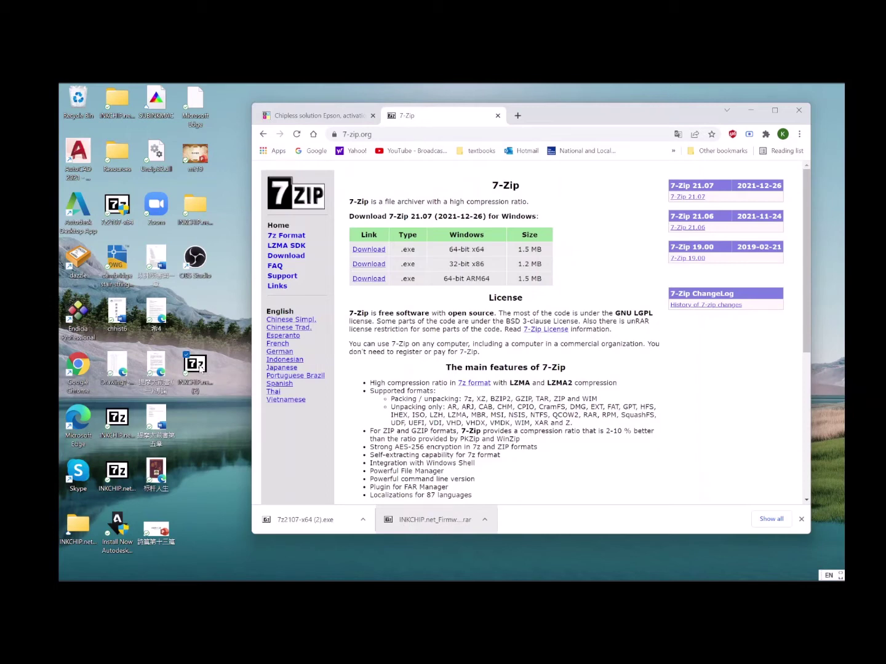
Step: Extract the firmware archive with 7-Zip File Manager and open the INKCHIP.net_Firmware_99_WF7710_v1 folder
right_click(200, 368)
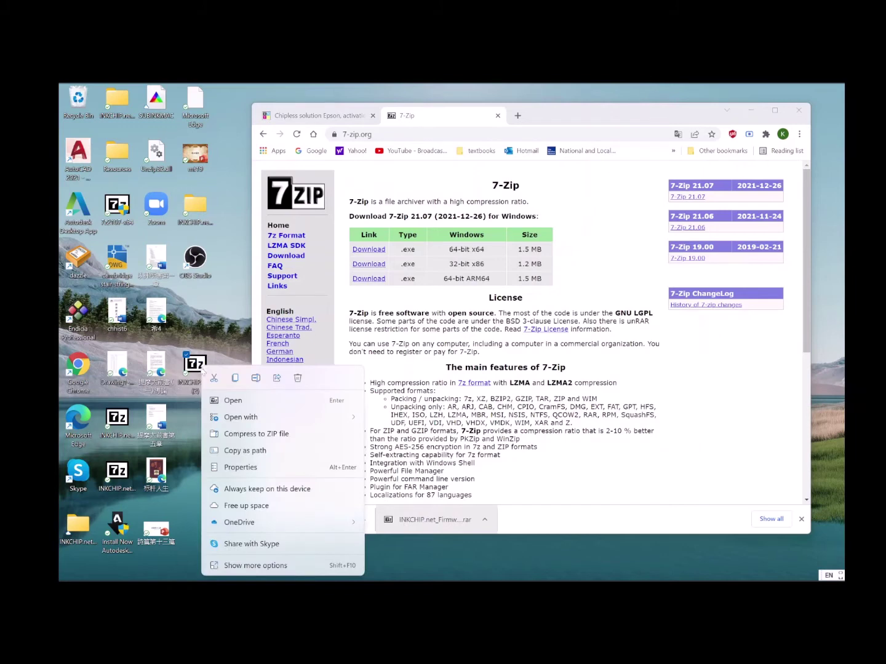
mouse_move(247, 424)
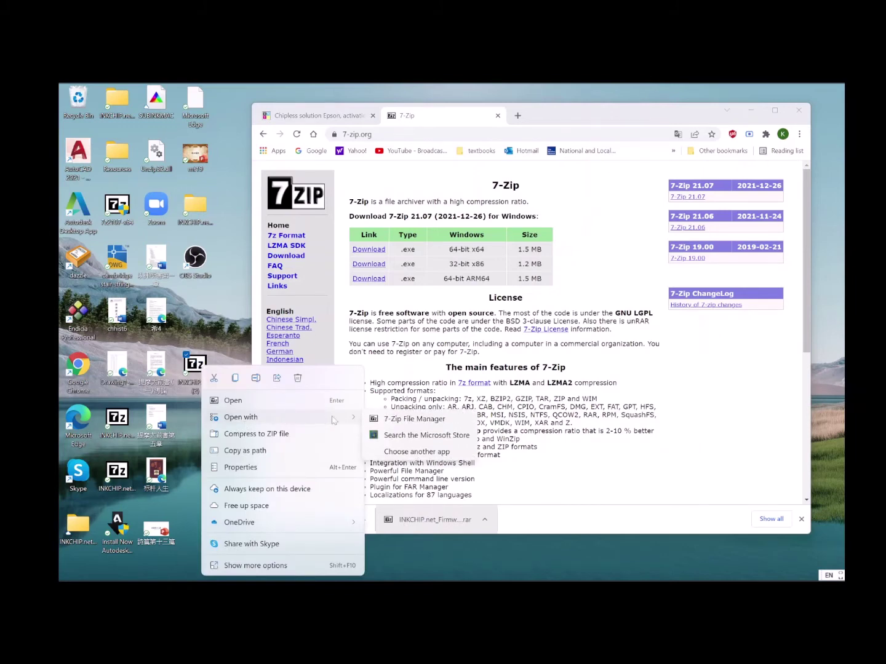
click(406, 419)
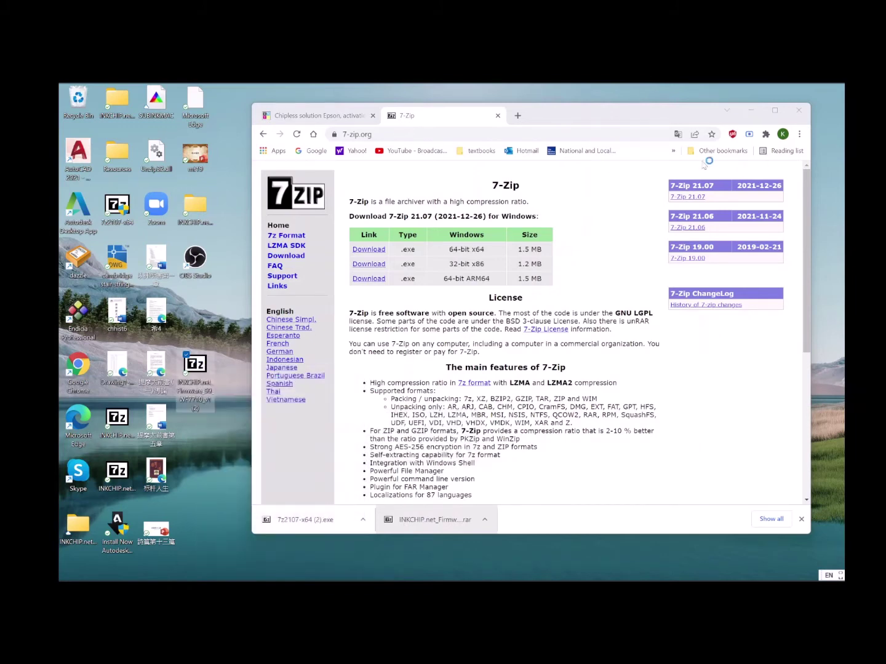
click(756, 111)
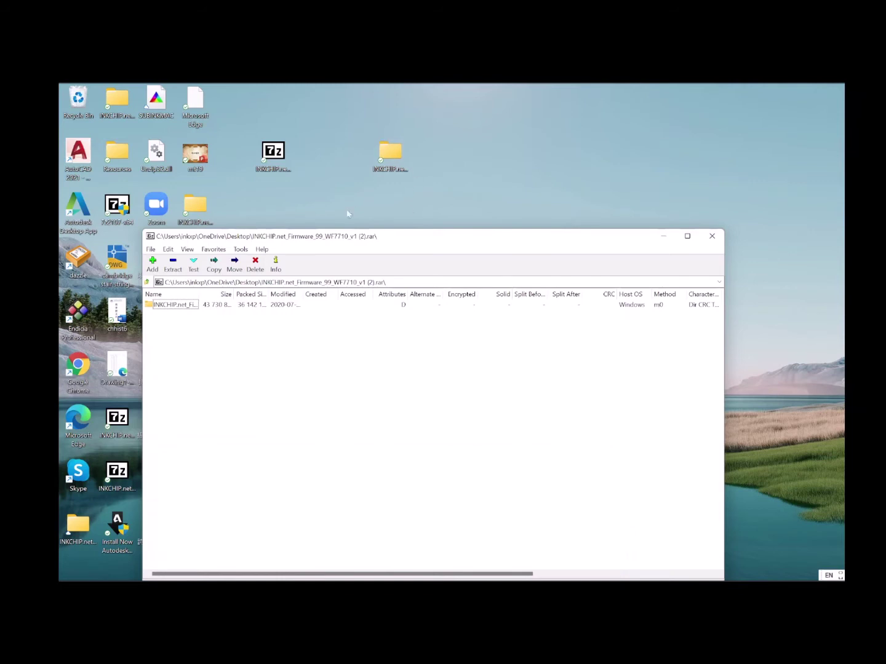
click(662, 236)
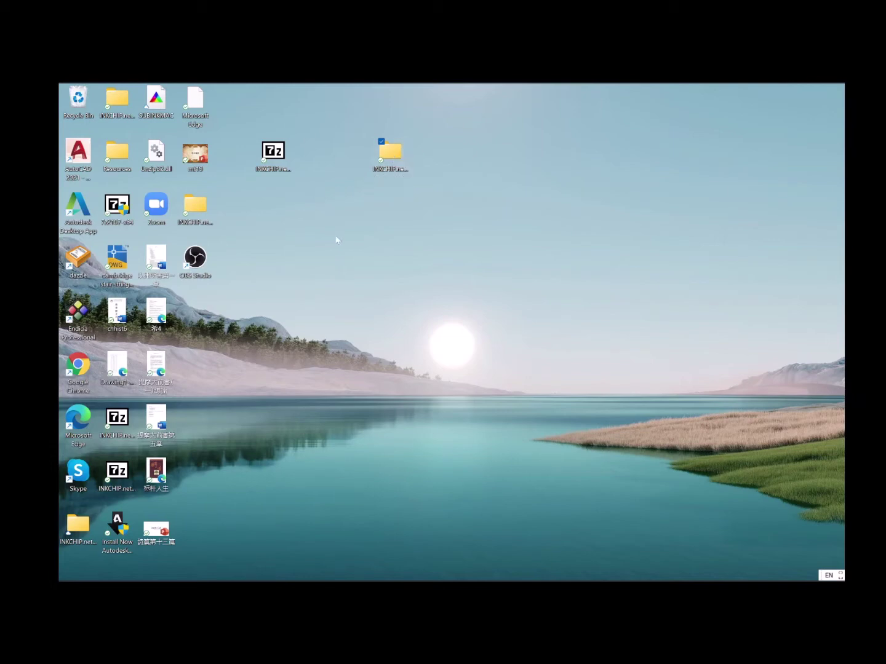
key(Return)
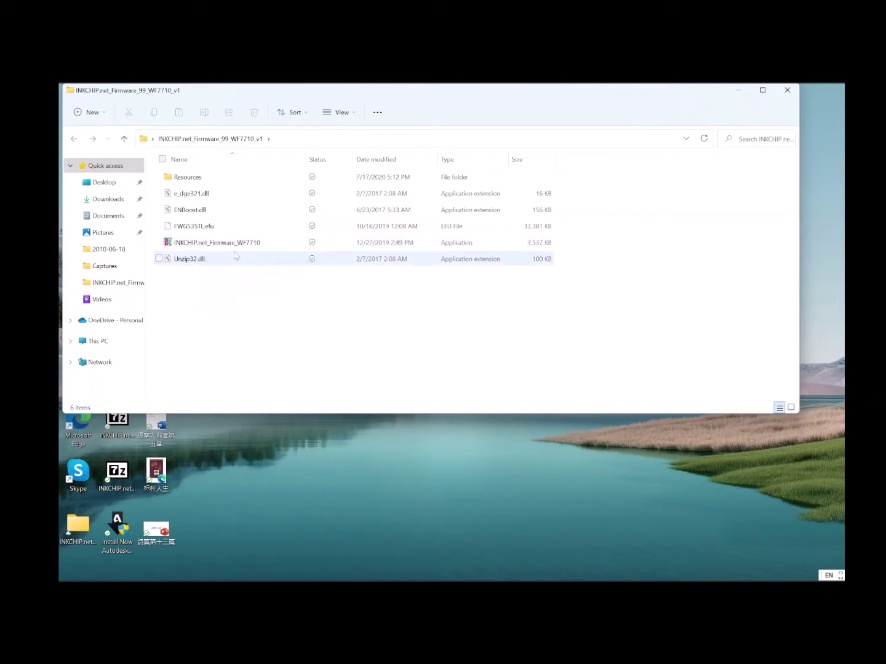
mouse_move(241, 252)
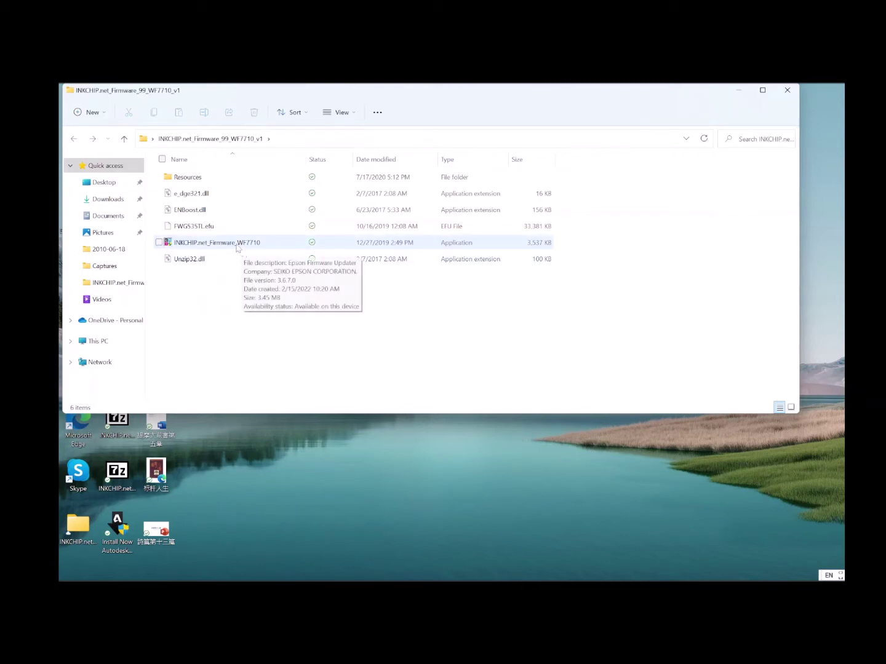
Step: Launch INKCHIP.net_Firmware_WF7710, agree to the license, and advance to Select the Printer
double_click(238, 246)
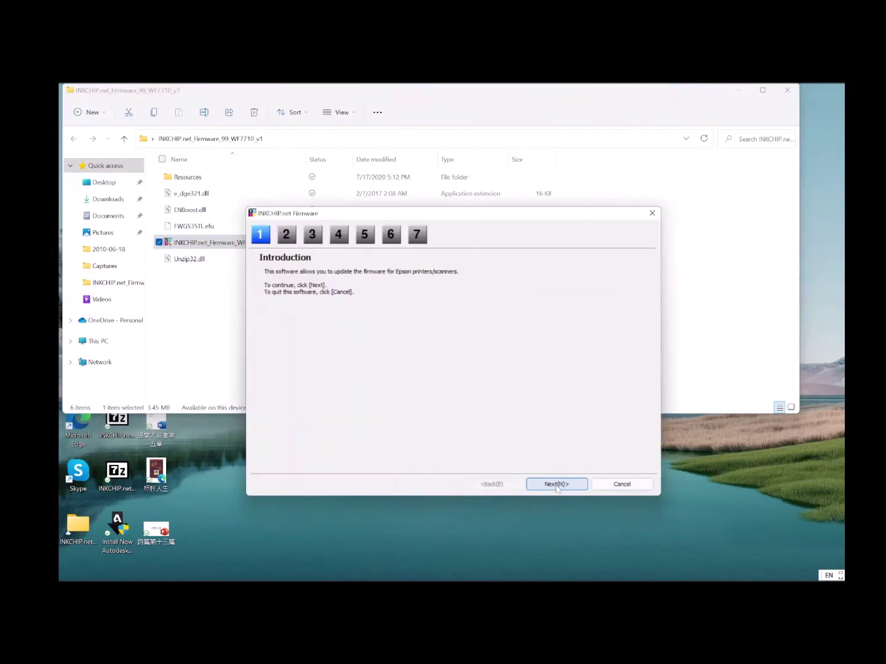
click(556, 486)
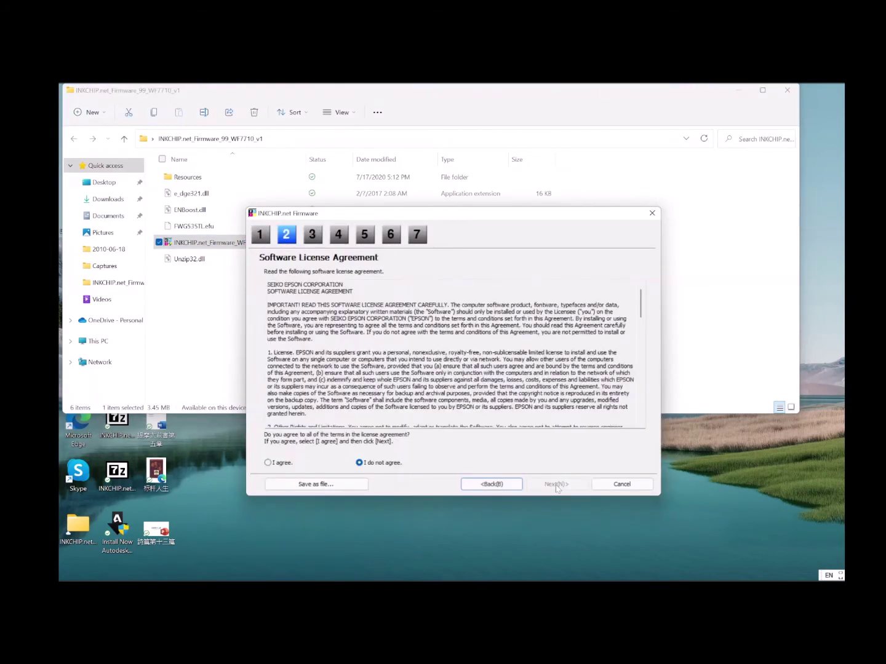
click(268, 462)
click(558, 485)
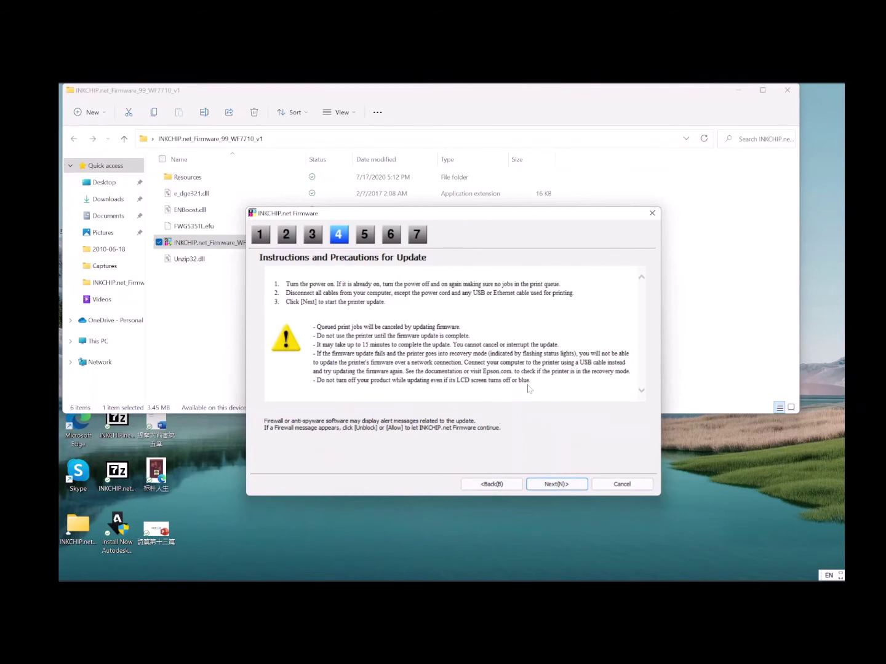
click(556, 484)
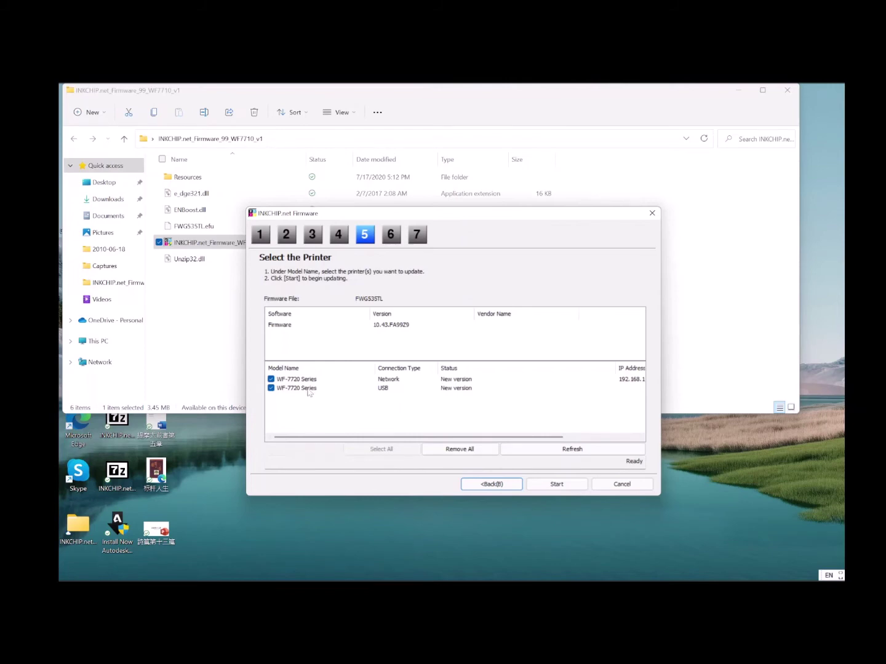
Step: Start the update on the USB WF-7720 Series printer, allowing it through Windows Firewall
click(309, 389)
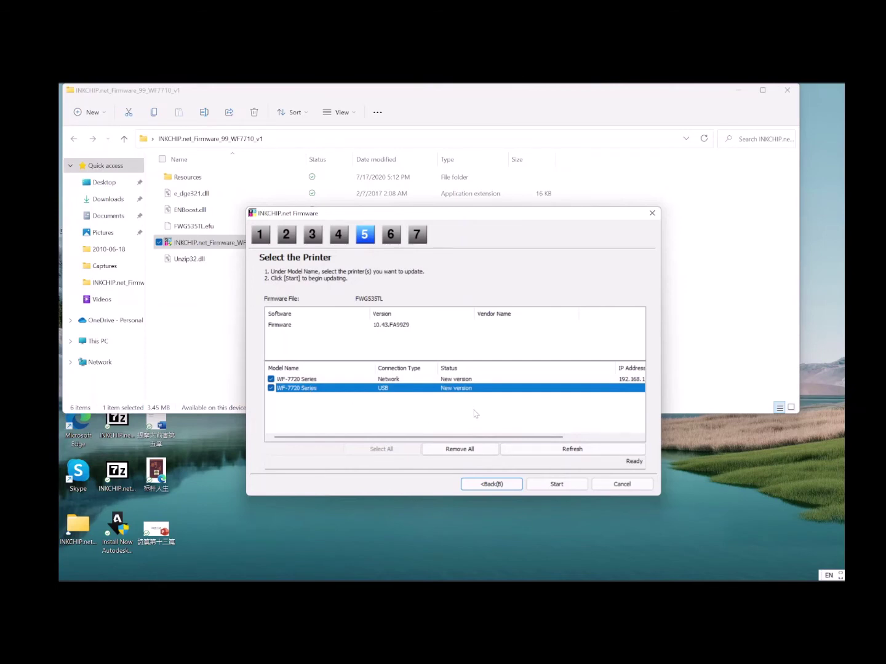
click(555, 484)
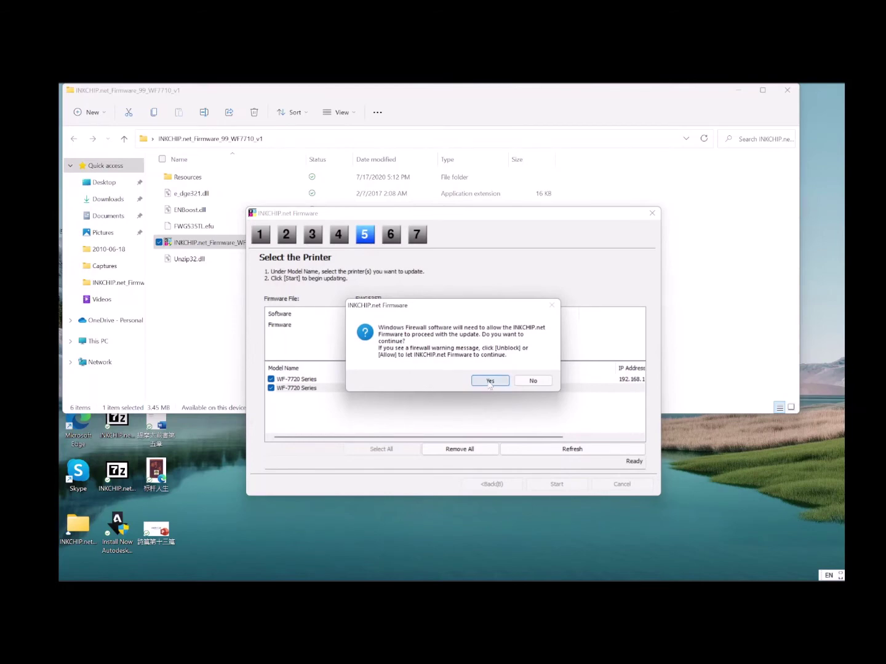
click(489, 381)
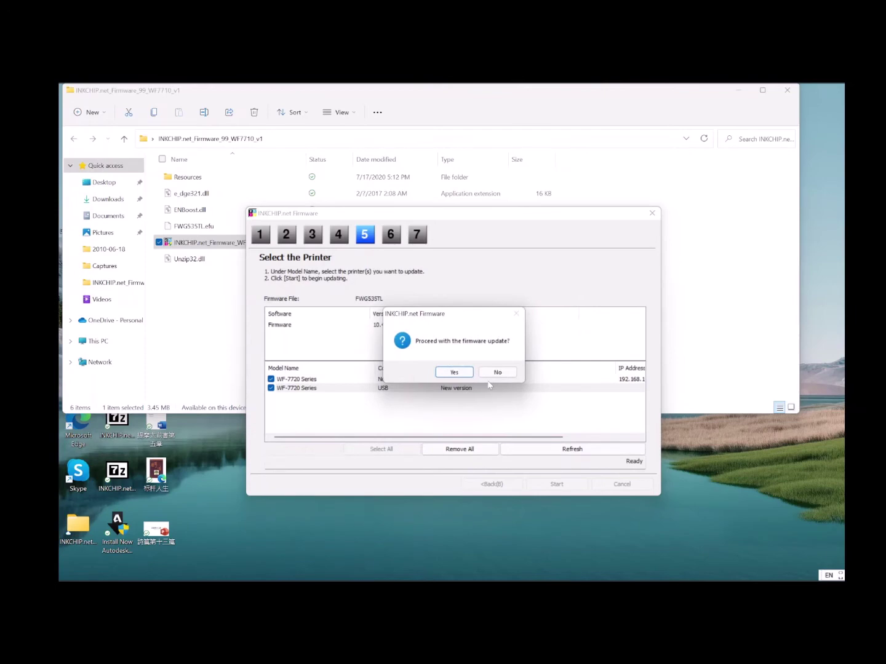
click(453, 373)
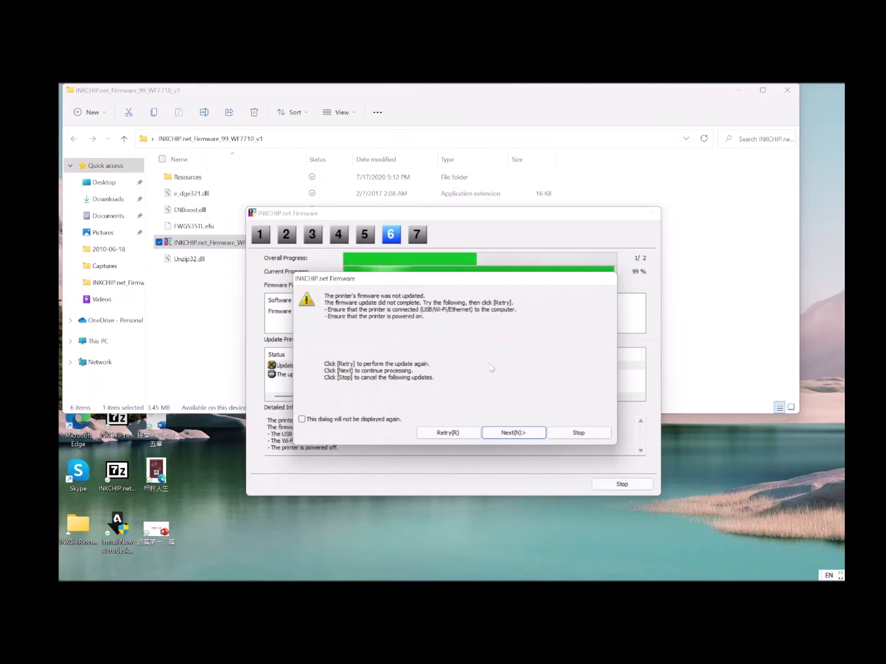
Step: Skip past the failed-update error and finish the firmware updater
click(511, 433)
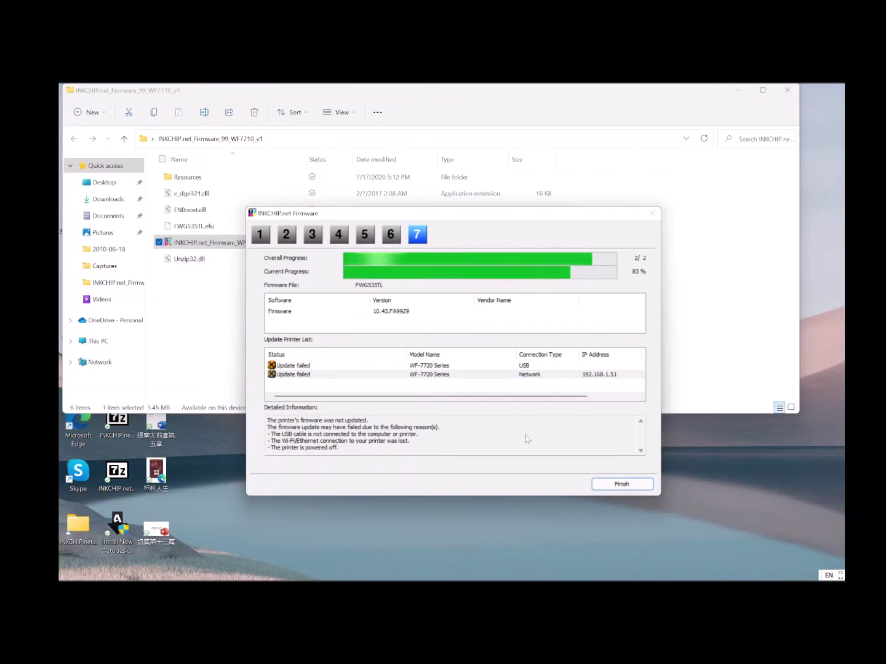
click(624, 484)
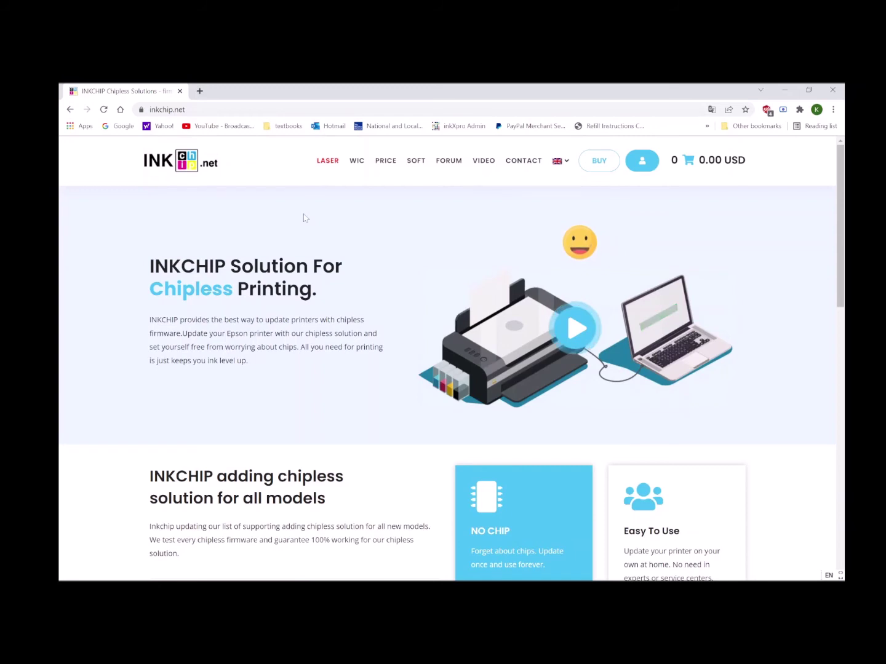
Step: From the price list, add the Work Force WF-7710/WF-7720 code to the cart for 35.00 USD
click(600, 162)
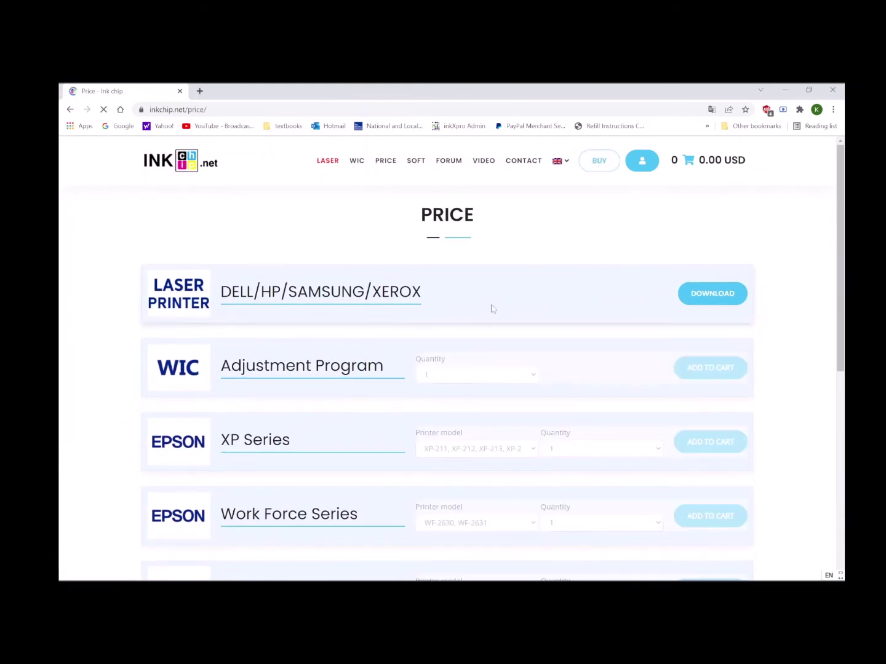
scroll(490, 302, down, 2)
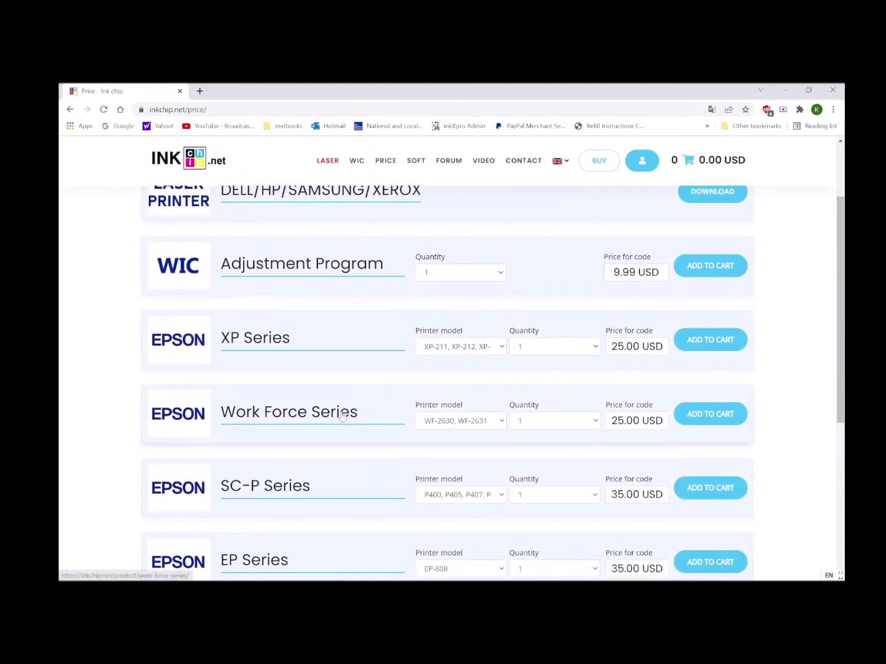
click(502, 423)
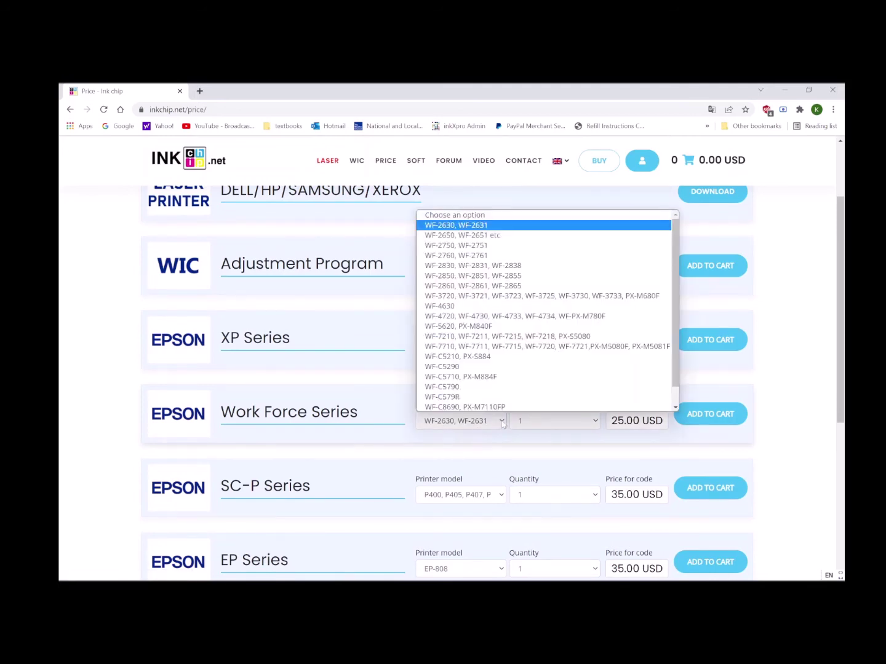
click(477, 346)
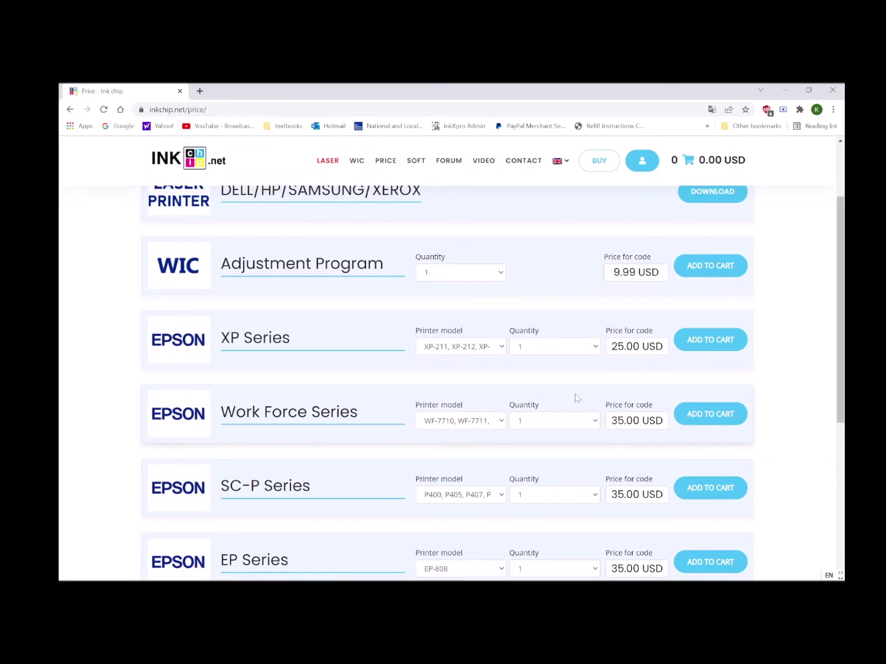
click(719, 417)
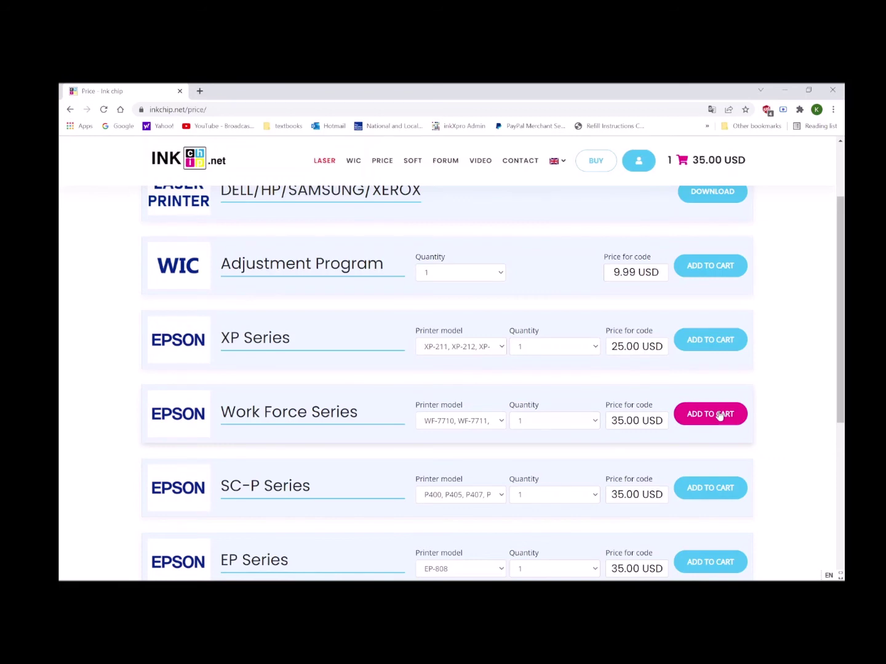
click(709, 163)
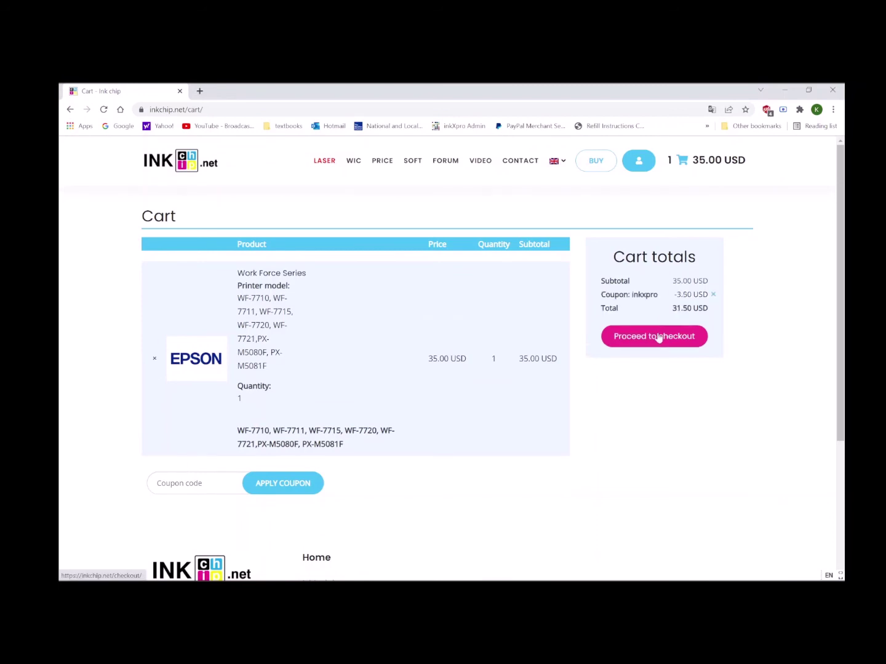
Step: Proceed to checkout with the inkxpro coupon applied, bringing the total to 31.50 USD
click(654, 336)
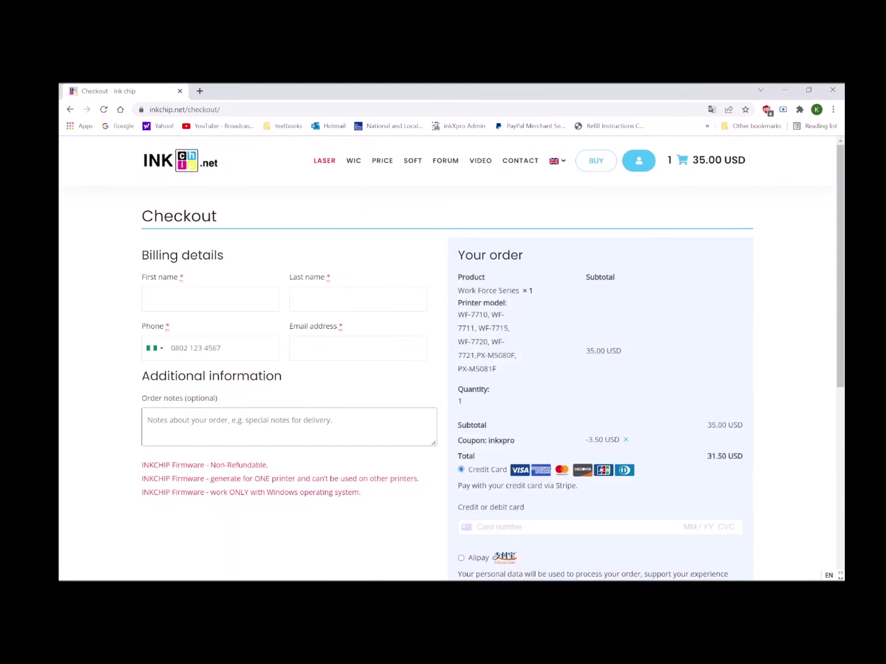
scroll(418, 356, down, 1)
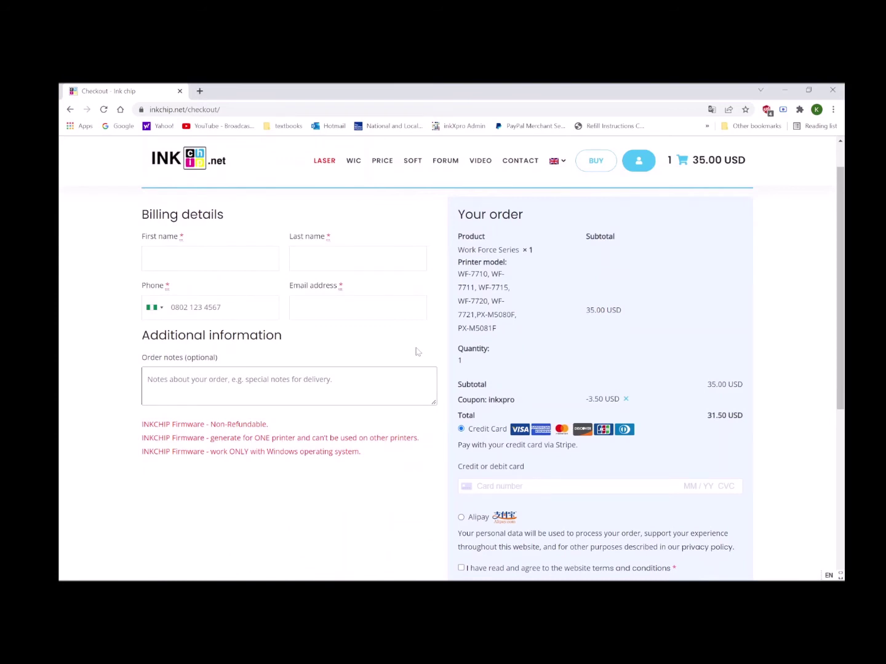
scroll(417, 351, down, 2)
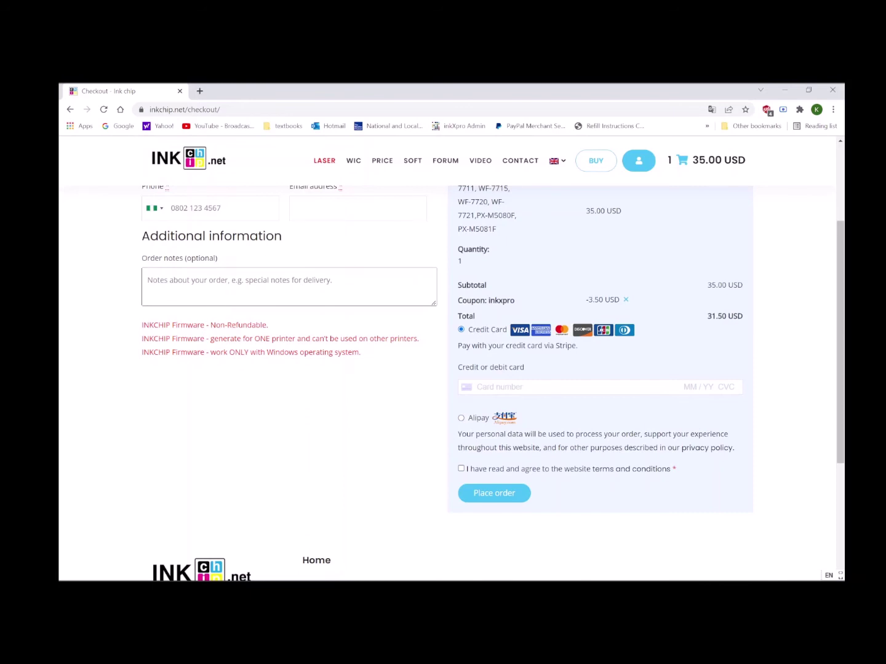
click(412, 165)
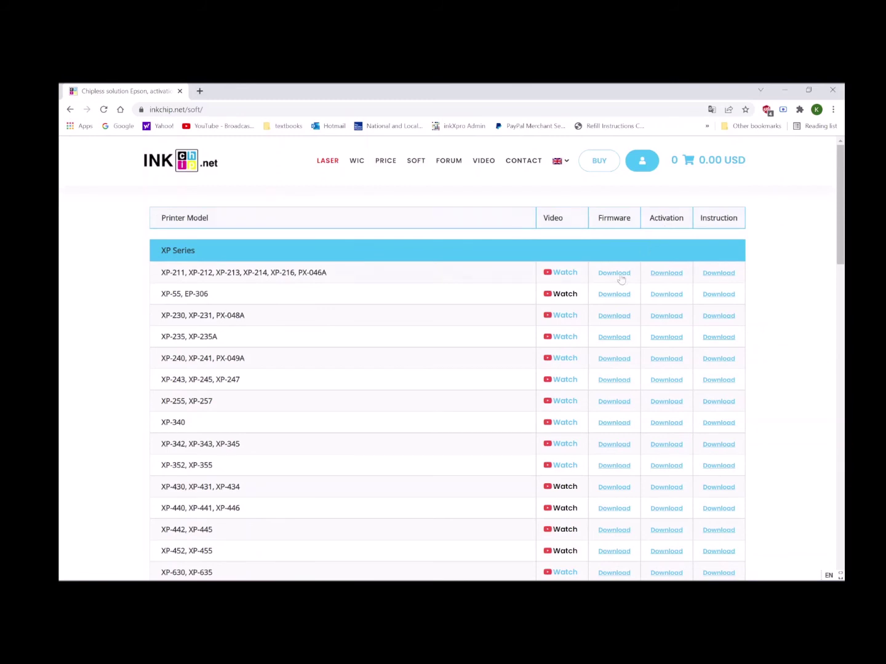
Step: Download the WF-7710/WF-7720 activation tool from the Work Force Series row
scroll(463, 417, down, 5)
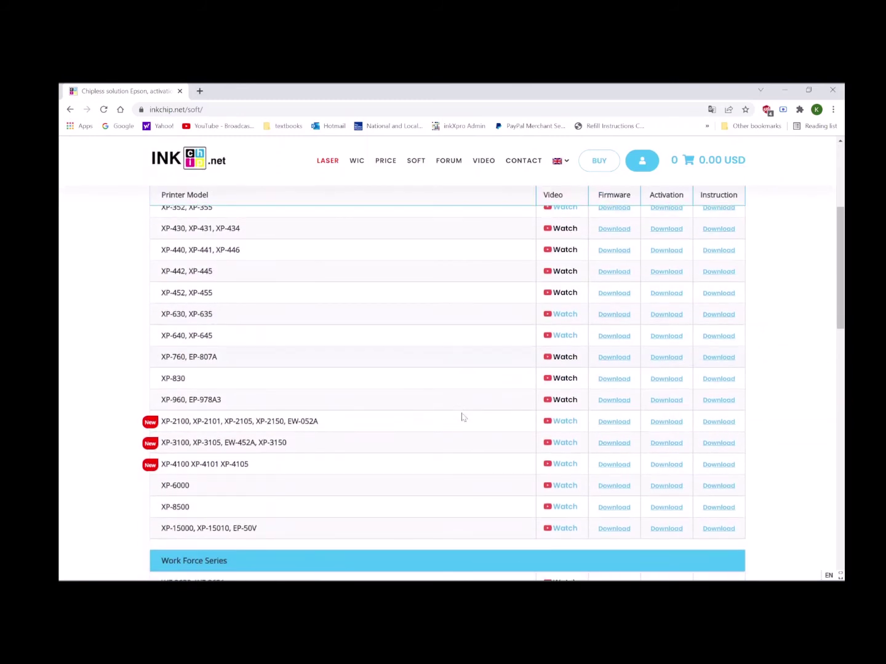
scroll(462, 417, down, 4)
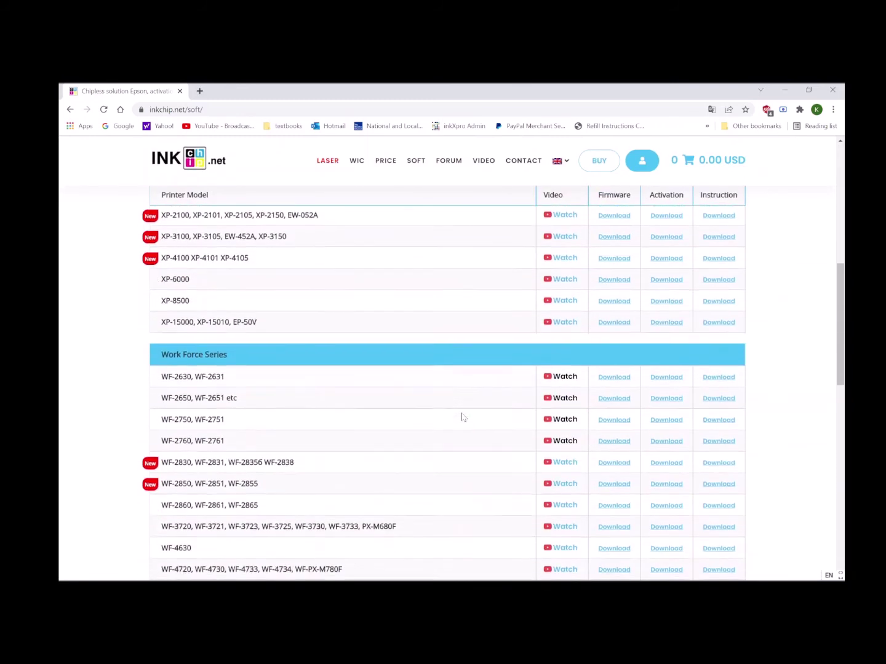
scroll(462, 417, down, 1)
scroll(462, 418, down, 2)
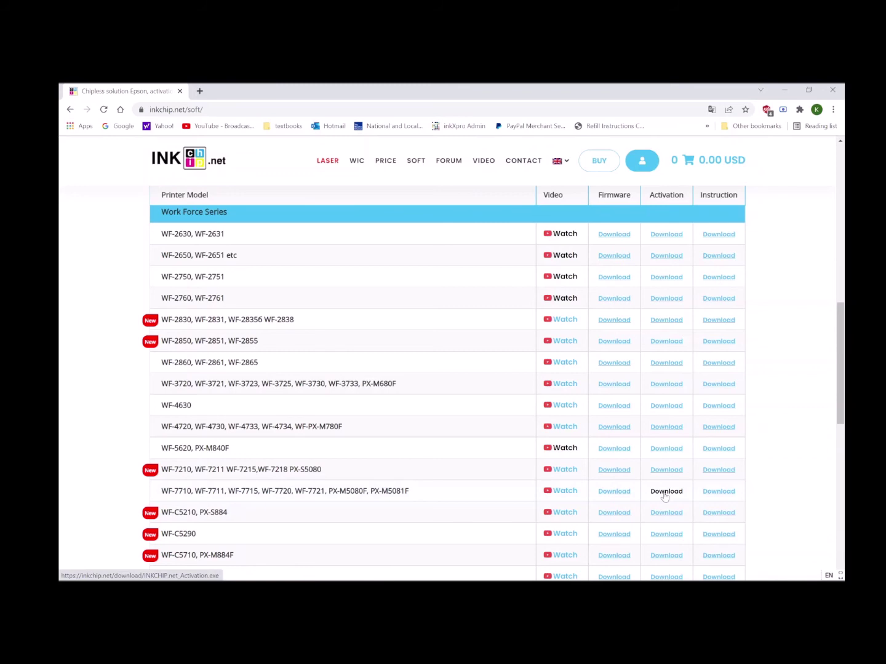
click(665, 493)
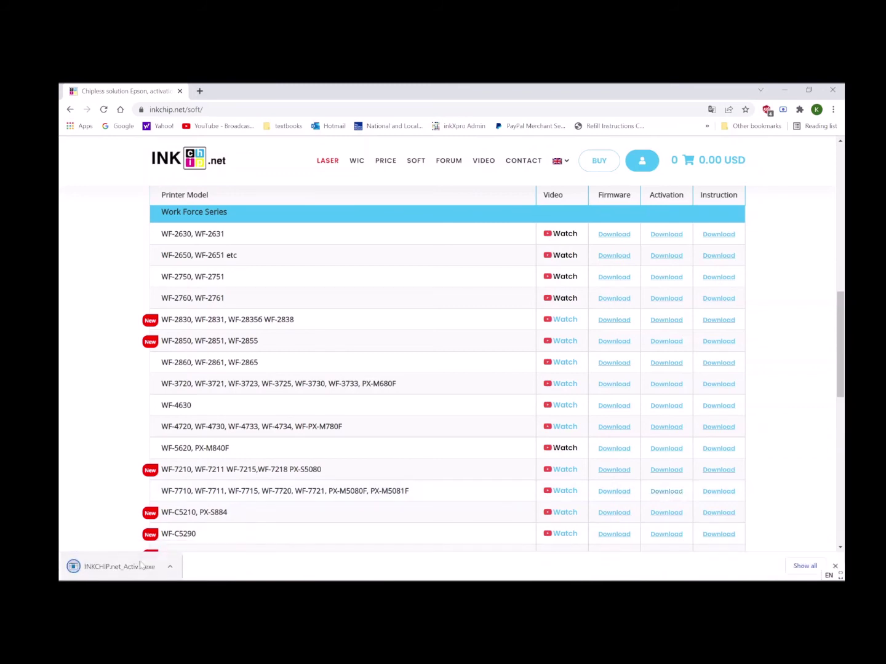
click(140, 565)
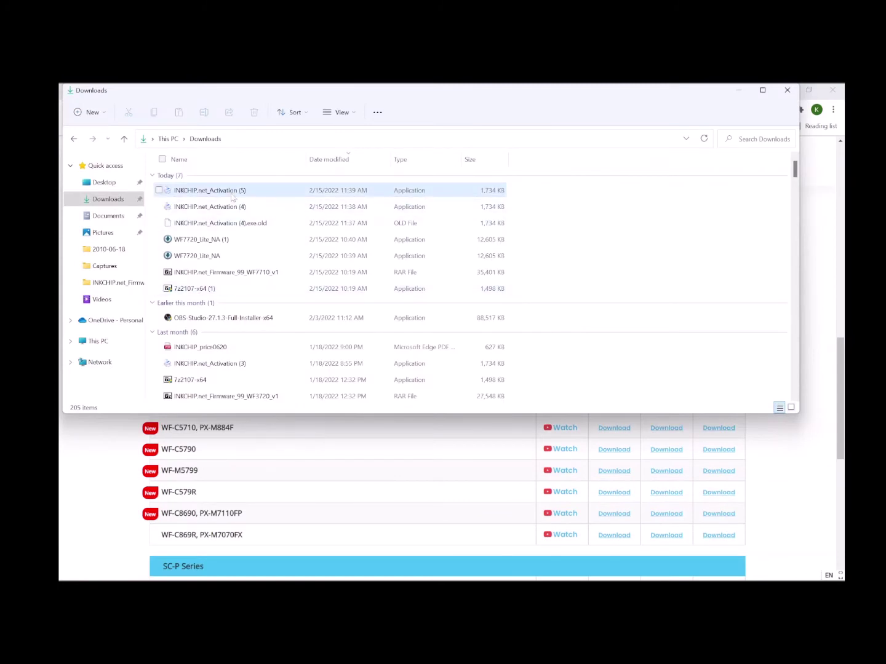
Step: Launch INKCHIP.net_Activation (5) and select the USB002 (WF-7720 Series) printer
click(231, 196)
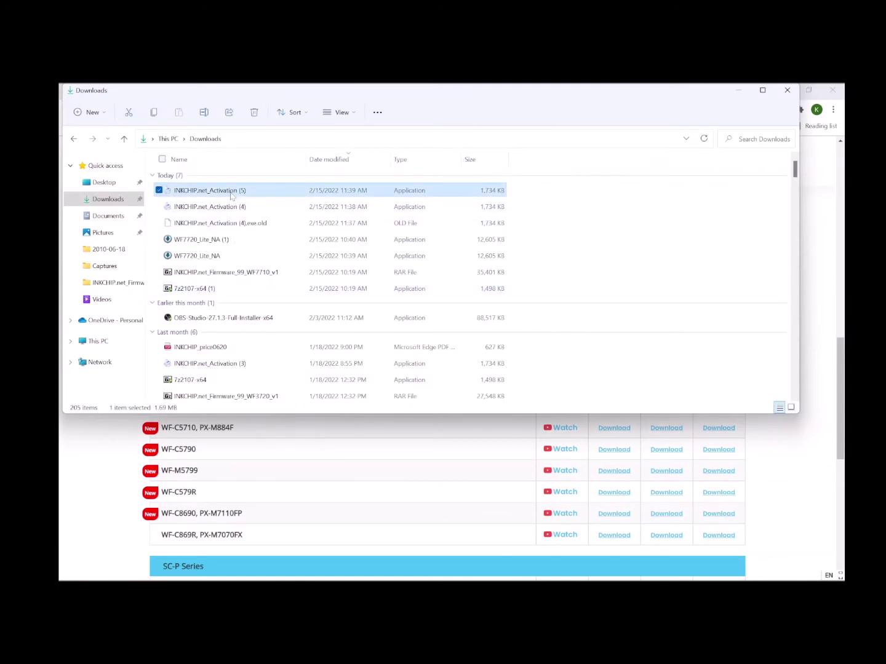
double_click(232, 195)
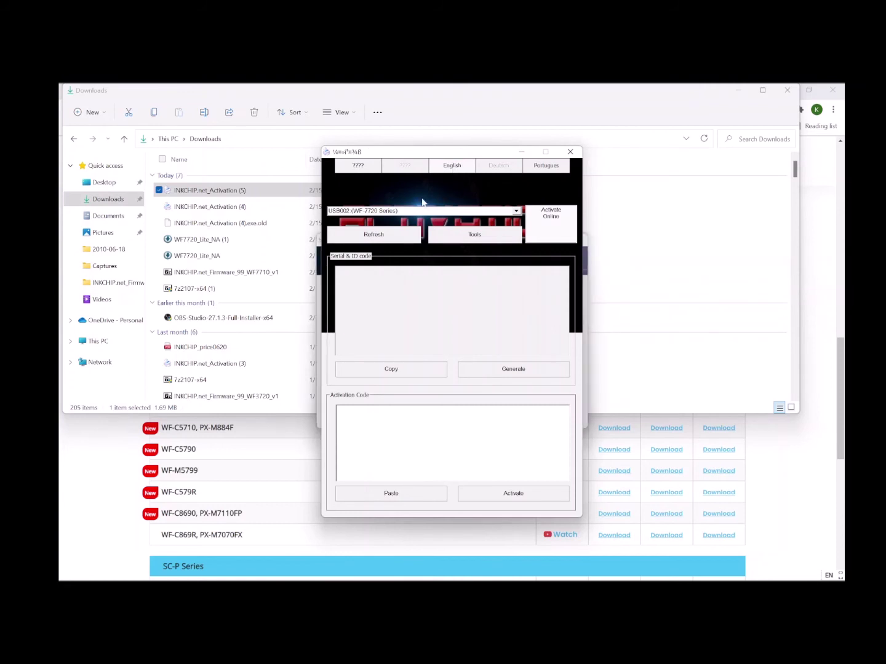
click(416, 211)
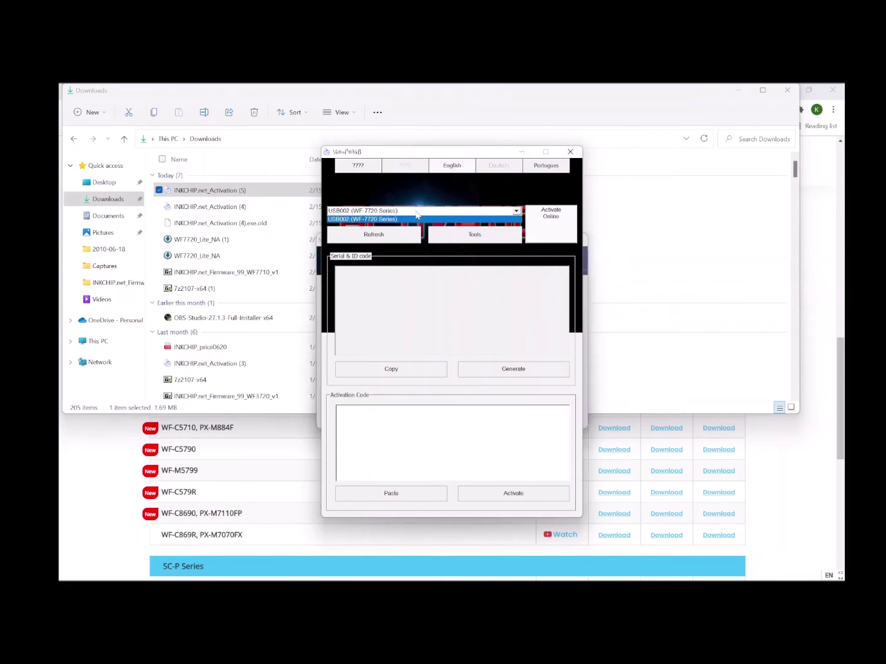
click(417, 217)
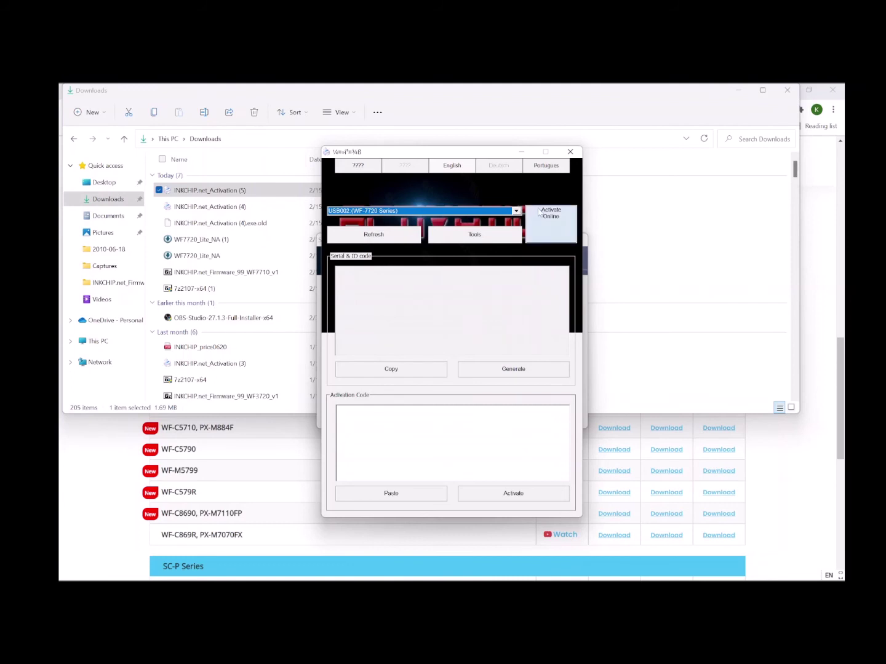
Step: Activate the WF-7720 online by pasting the purchased activation key and confirming the success message
click(557, 216)
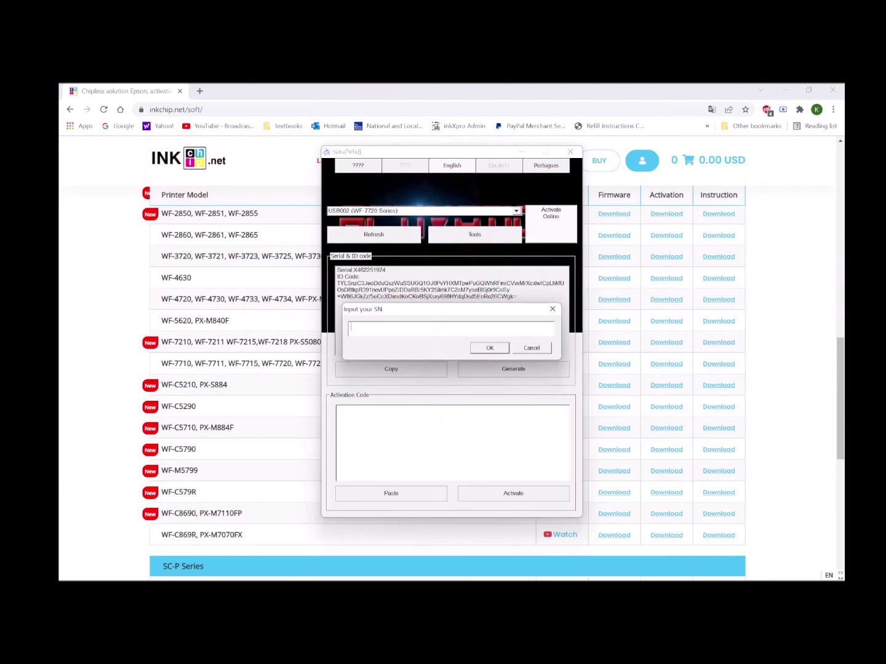
key(ctrl+v)
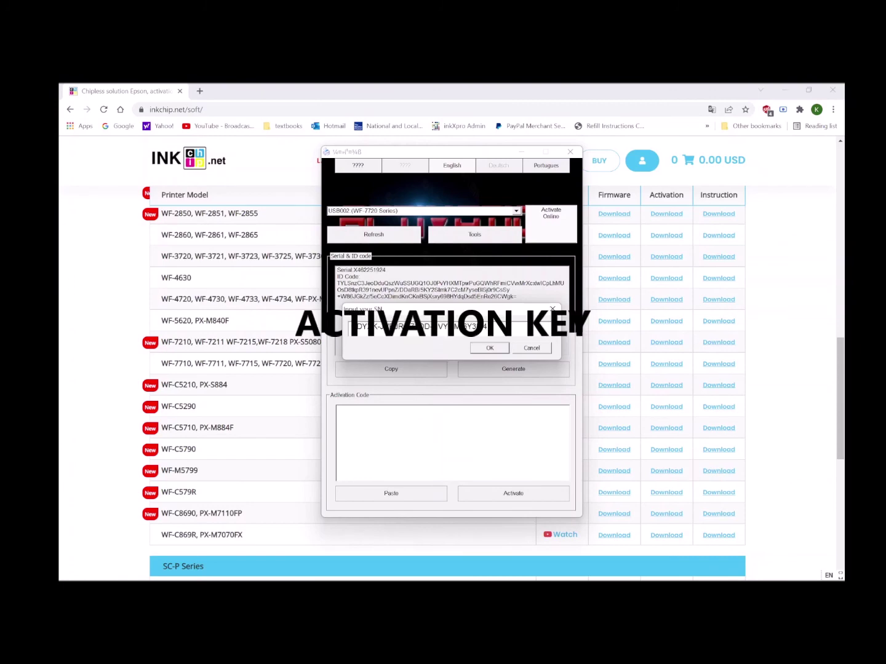
click(490, 348)
click(489, 348)
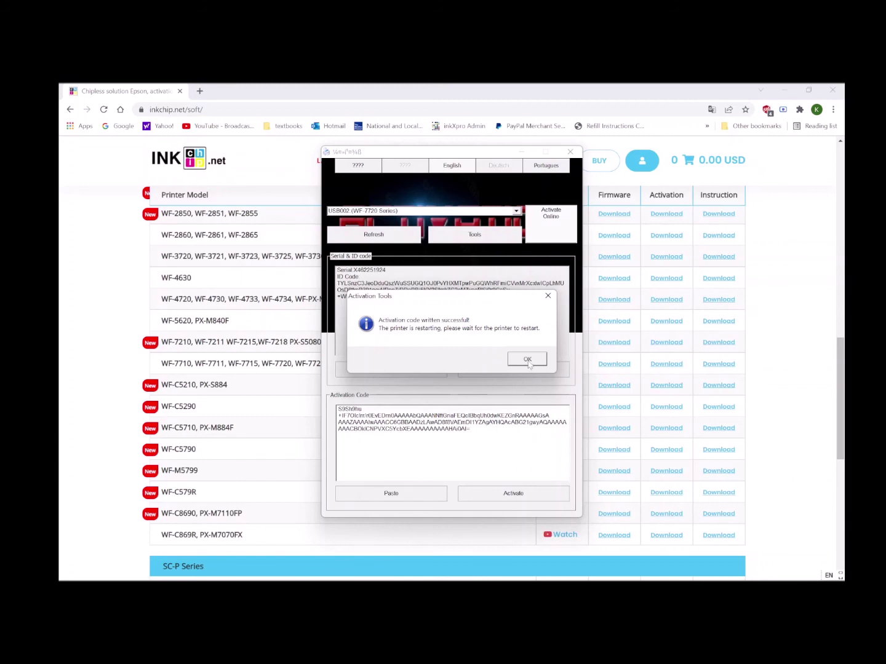
click(527, 360)
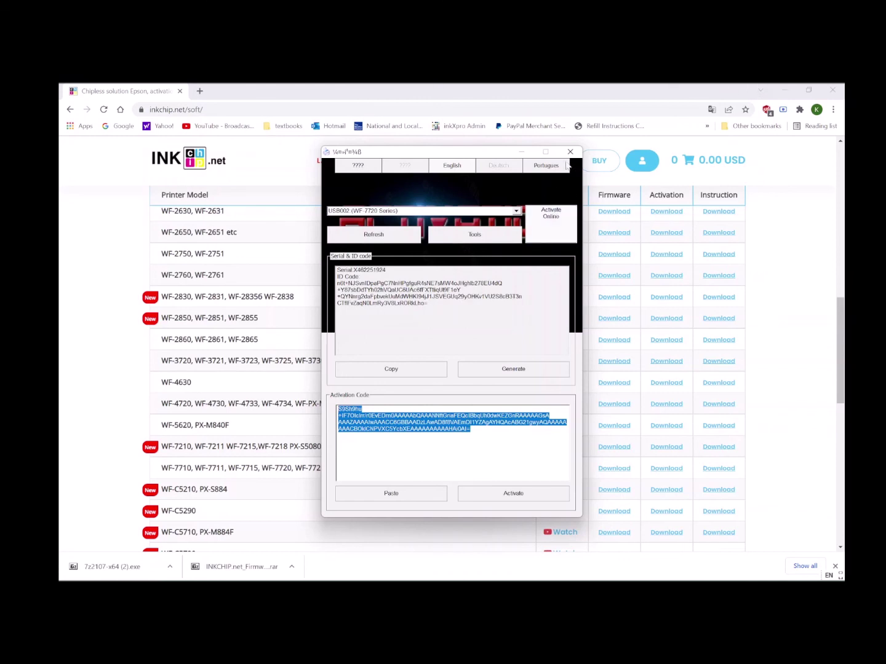
Step: Minimize the INKCHIP.net Activation tool to reveal the inkchip.net downloads page
click(522, 152)
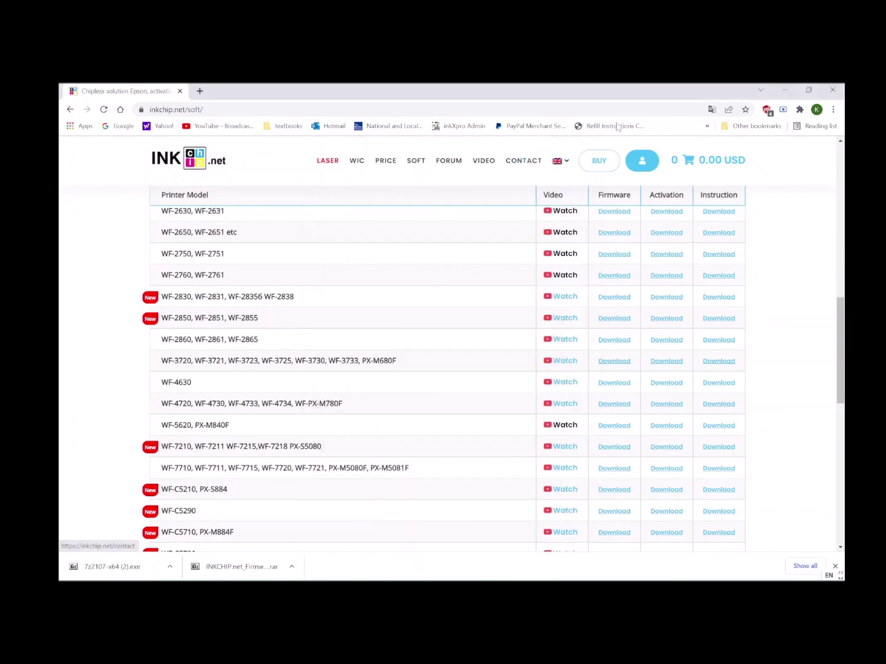
Step: Open the Activation text file in the desktop folder INKCHIP.net_Firmware_99_WF7710_v1 to view the saved code
click(781, 91)
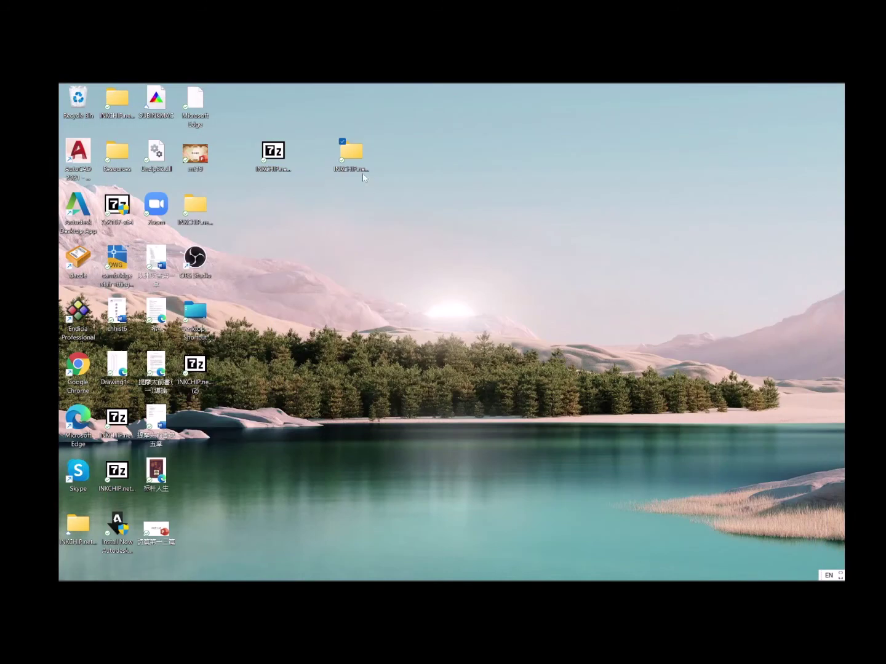
click(354, 158)
double_click(352, 154)
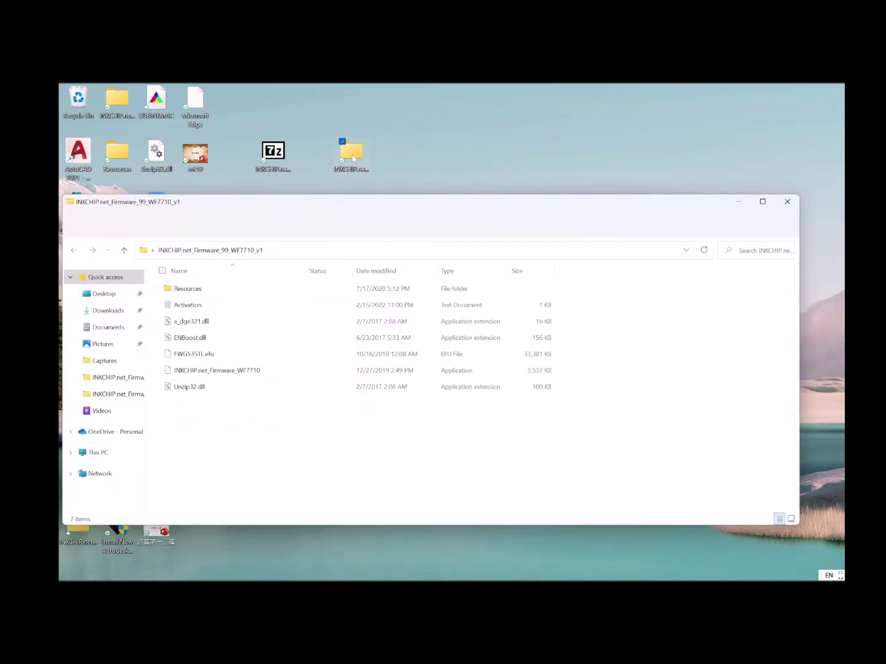
click(199, 308)
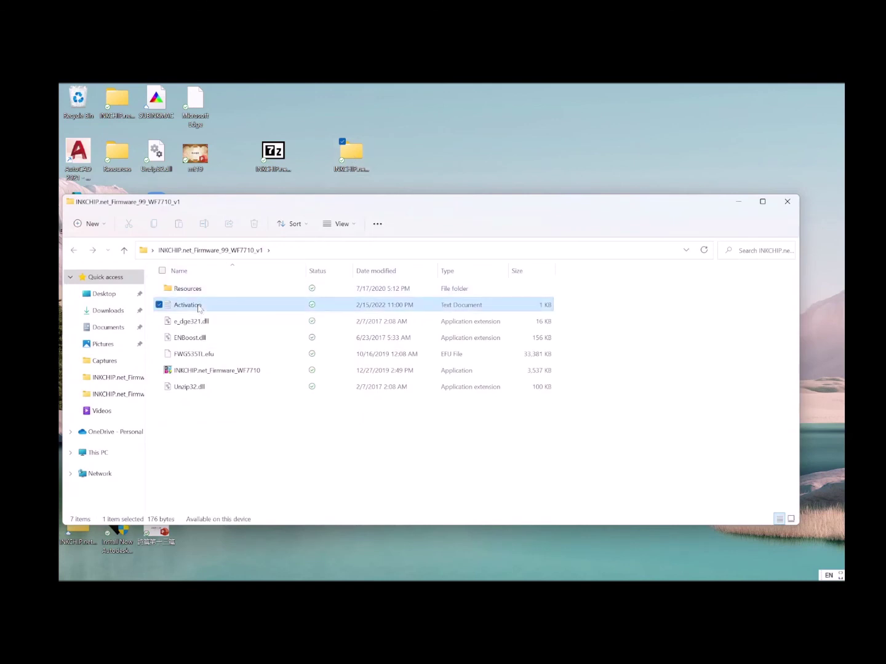
double_click(200, 307)
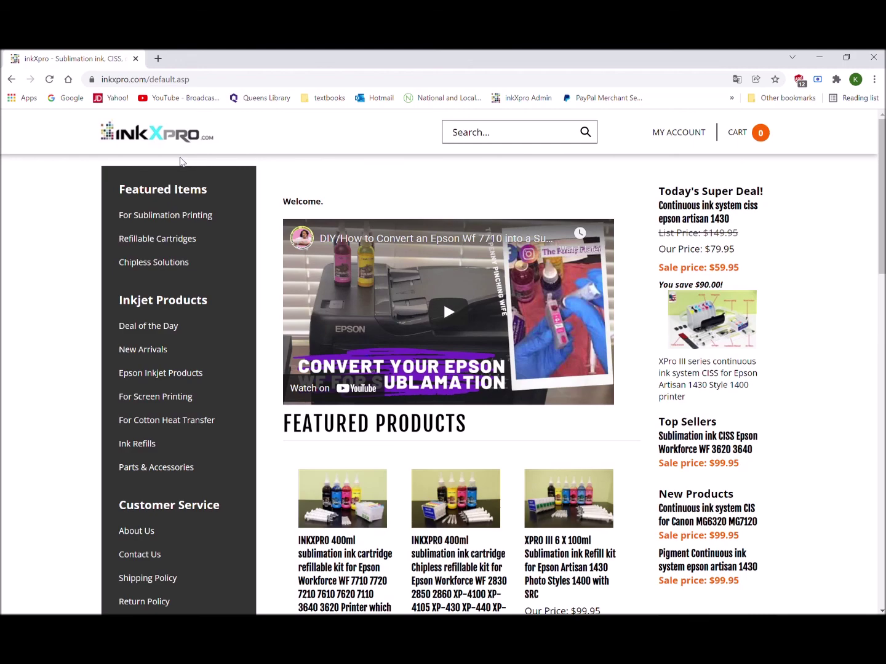
Step: Play the Epson sublimation conversion video, then go to Customer Service's Knowledge Base page
click(322, 286)
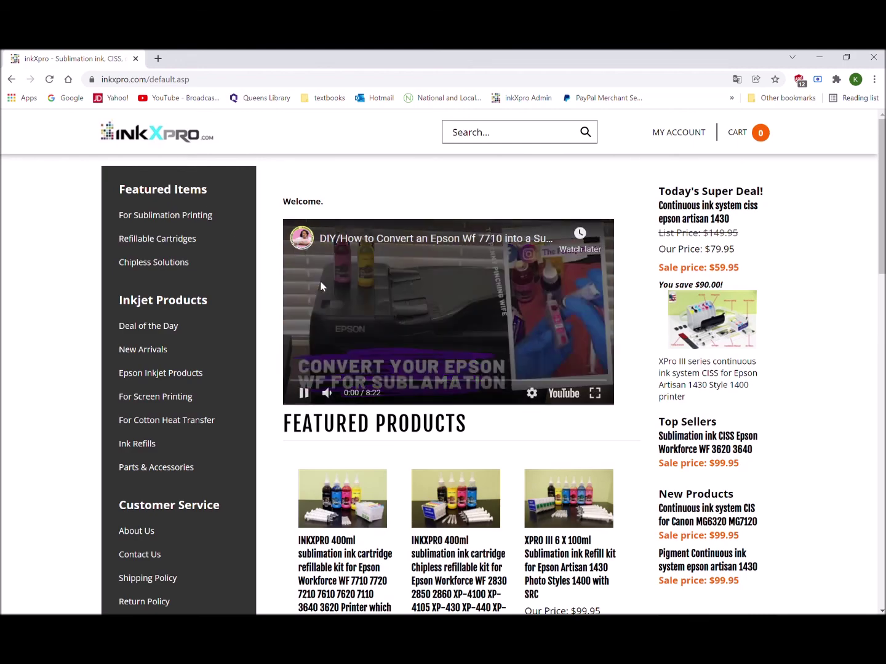
scroll(212, 345, down, 3)
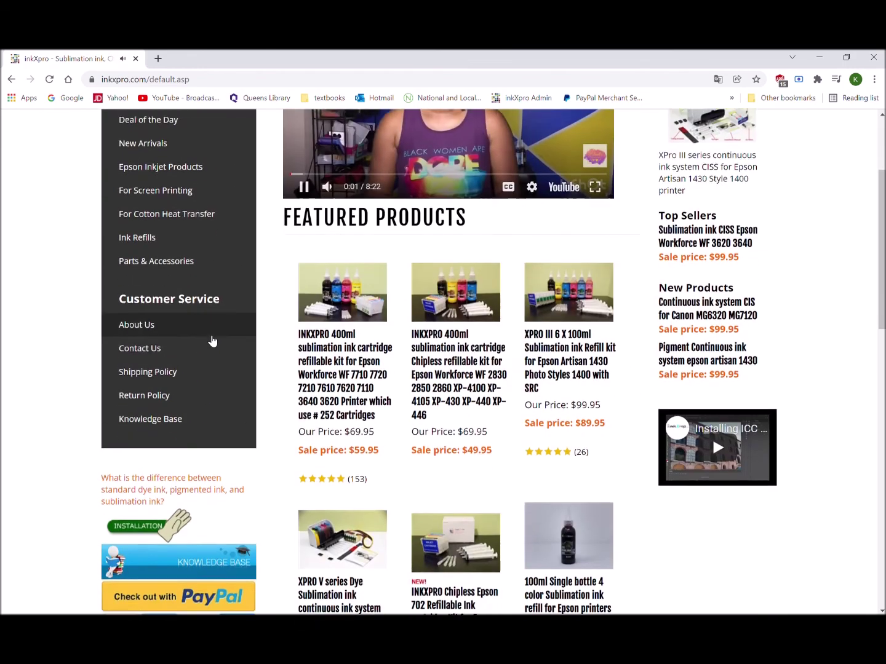
click(174, 409)
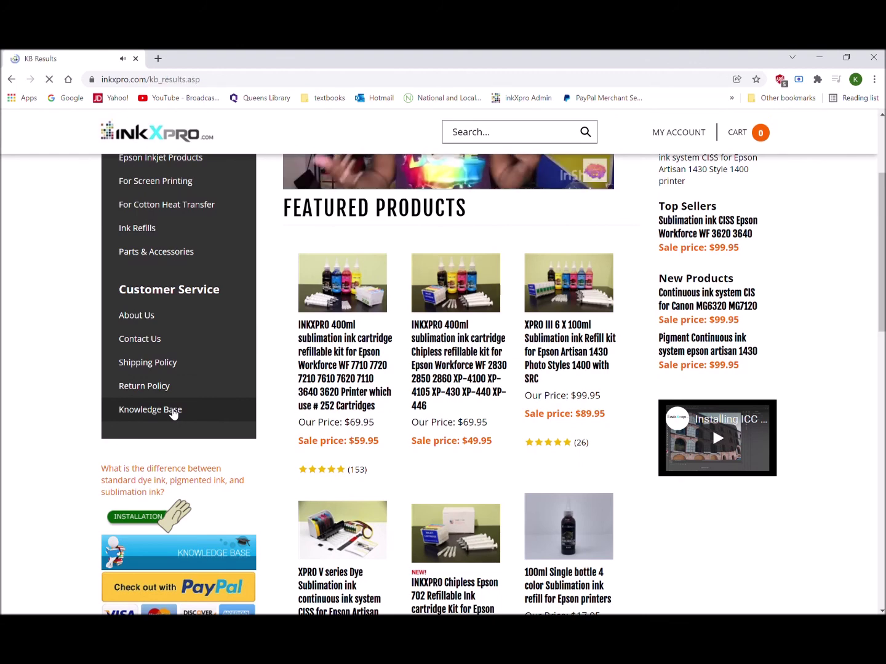